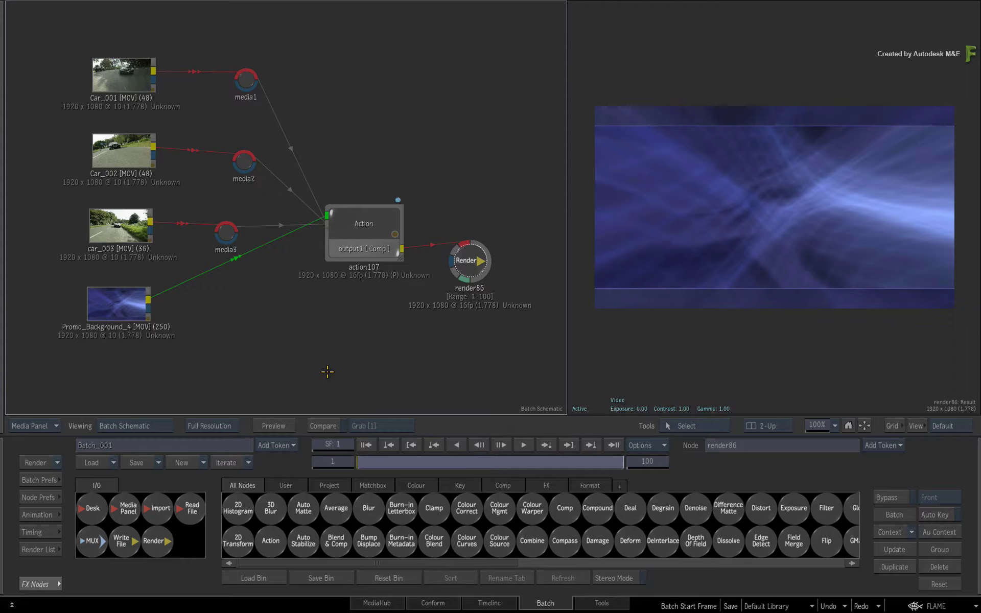
Step: Set the batch start frame to 1000 so the range reads 1000–1099, and scrub the composite to check it
left_click_drag(362, 458, 552, 457)
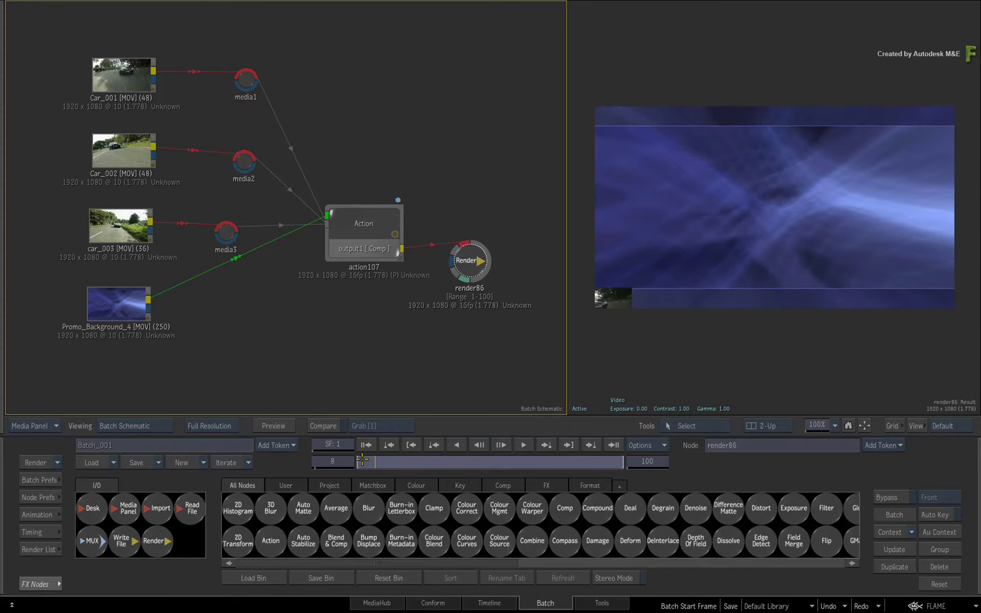
mouse_move(552, 458)
left_mouse_down()
mouse_move(577, 449)
mouse_move(422, 455)
mouse_move(467, 466)
mouse_move(289, 476)
left_mouse_up()
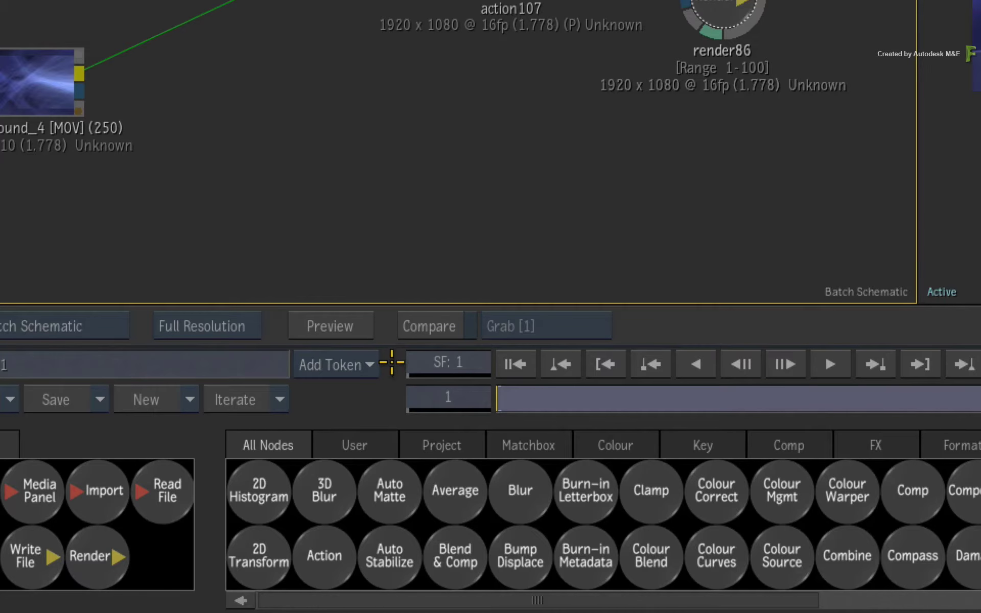
left_click(447, 362)
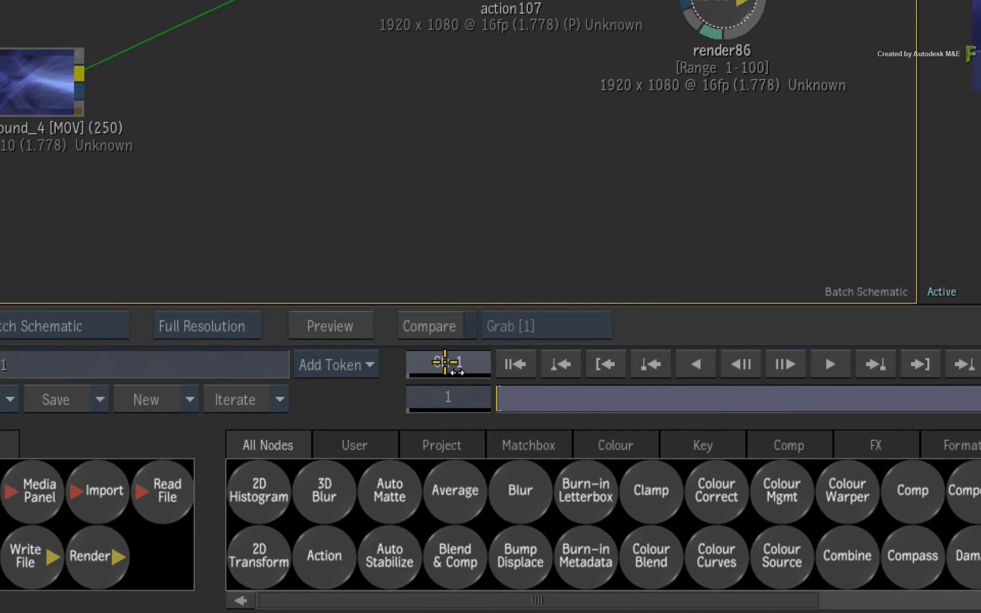
type("1000")
triple_click(404, 325)
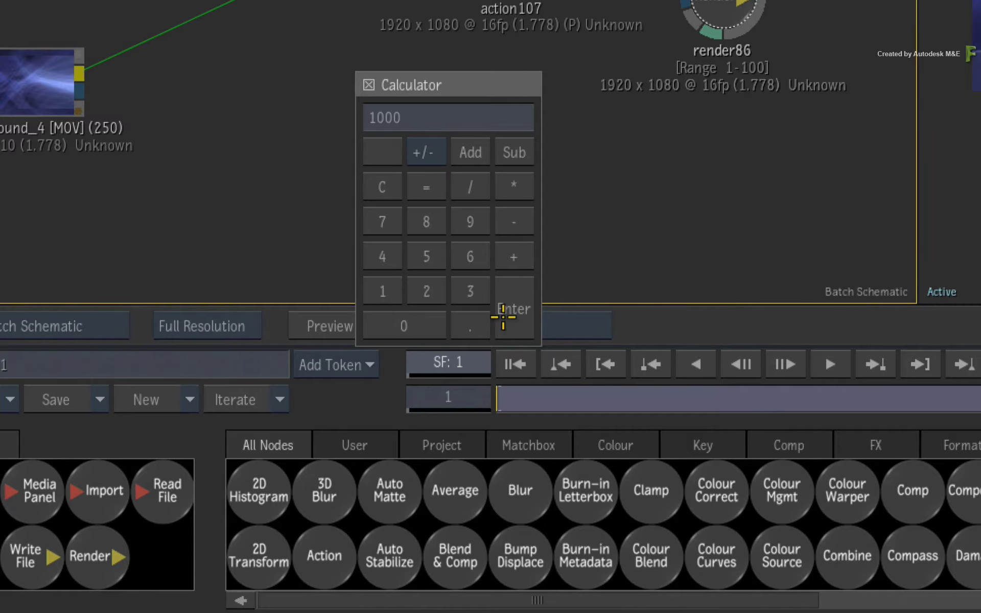
left_click(504, 311)
mouse_move(498, 399)
left_mouse_down()
mouse_move(816, 375)
mouse_move(372, 400)
left_mouse_up()
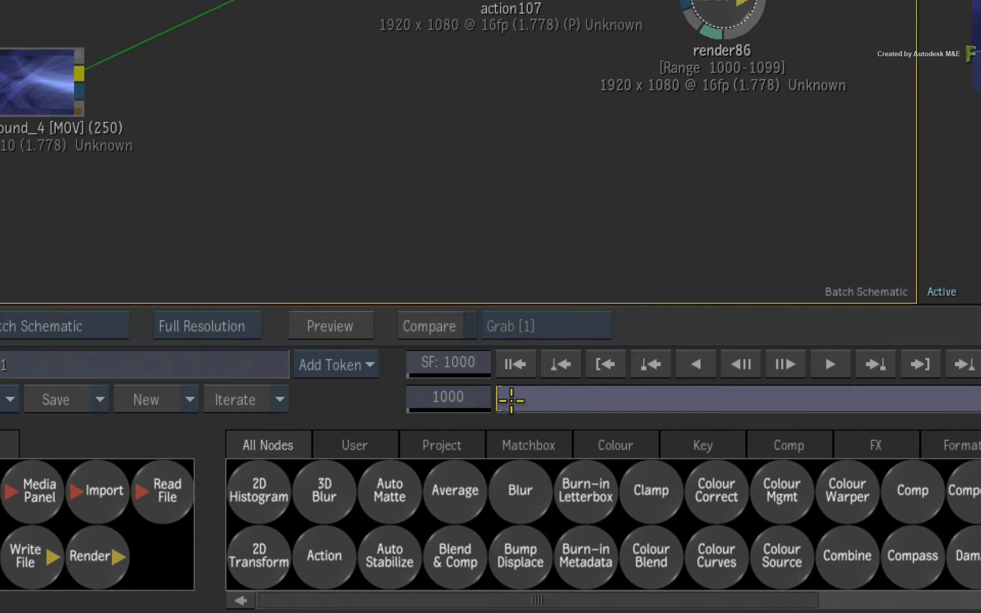
mouse_move(518, 398)
left_mouse_down()
mouse_move(977, 371)
mouse_move(294, 462)
left_mouse_up()
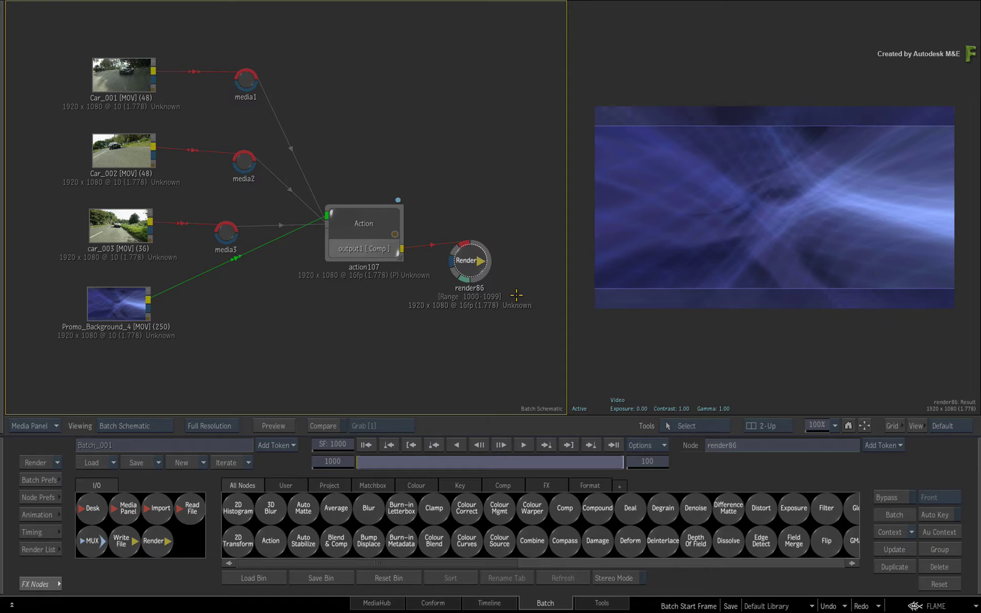
Step: Delete render86, select the Action node in 1-Up view, and show the Render List and Node Bin
left_click(471, 262)
key("Delete")
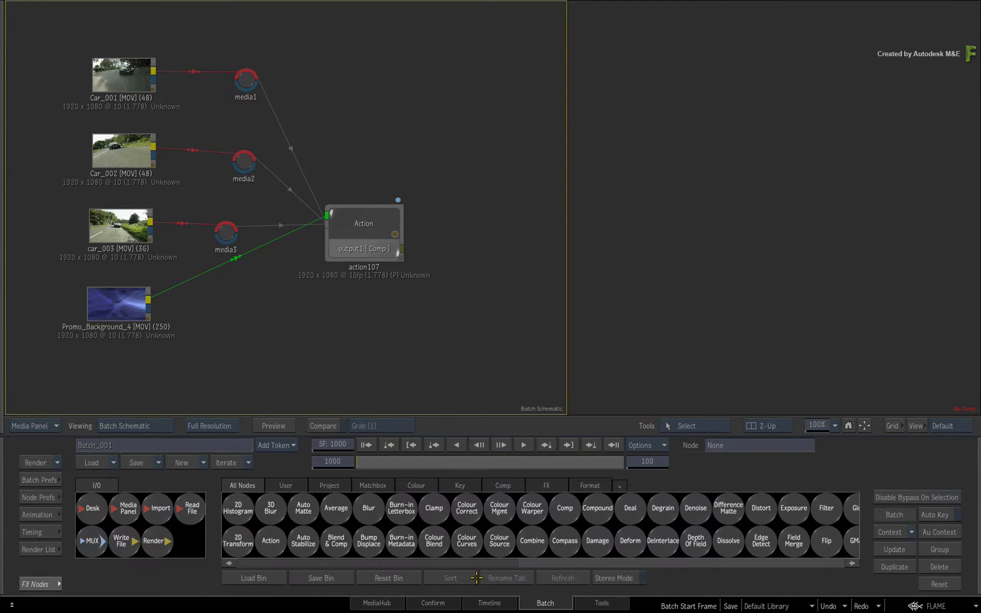
left_click(379, 217)
key("alt+1")
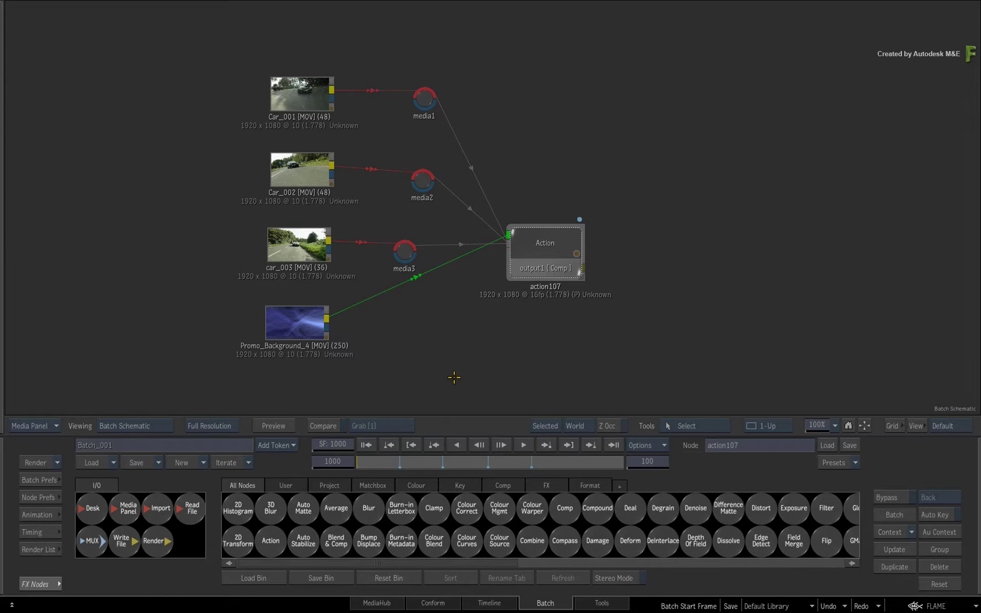
left_click(39, 549)
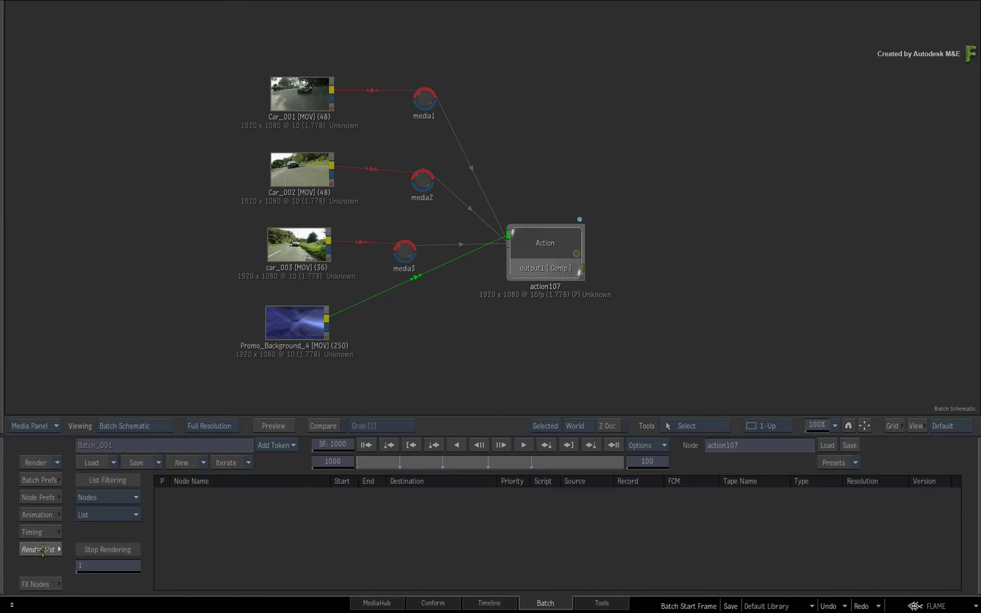
left_click(42, 550)
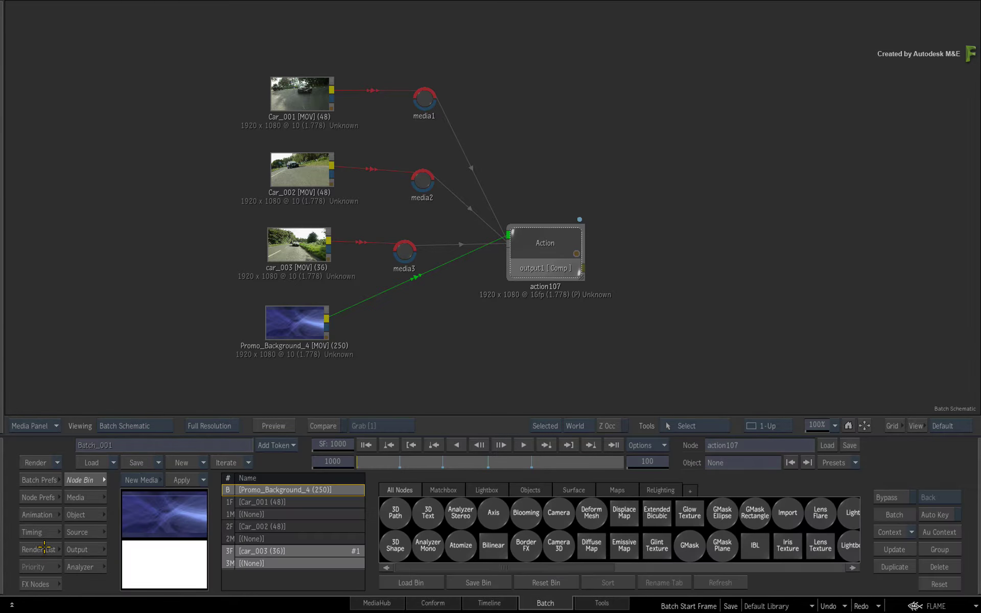
Step: Show the FX Nodes palette and switch the range display between end frame 1099 and the 100-frame duration
left_click(42, 584)
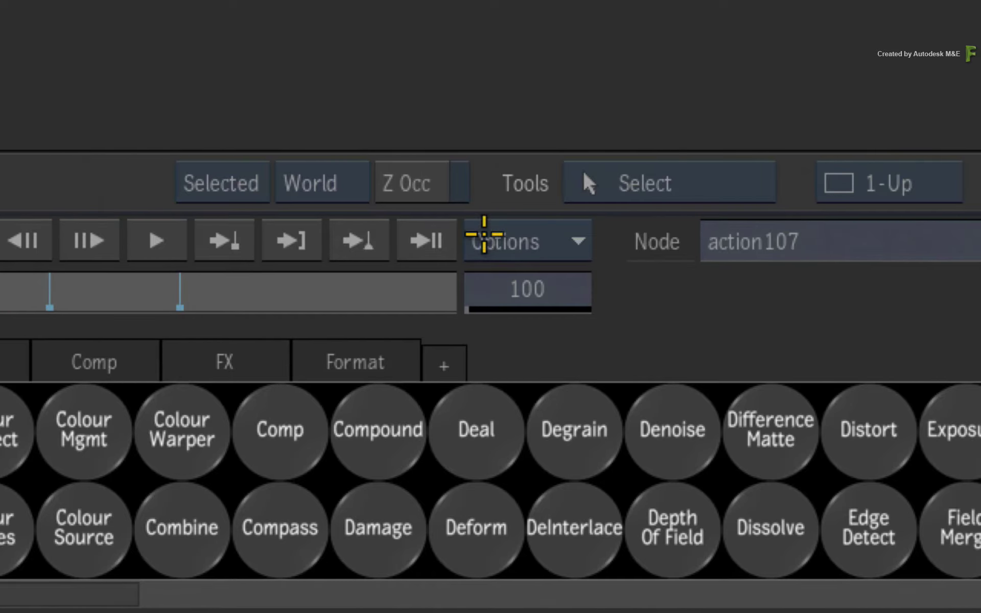
left_click(588, 239)
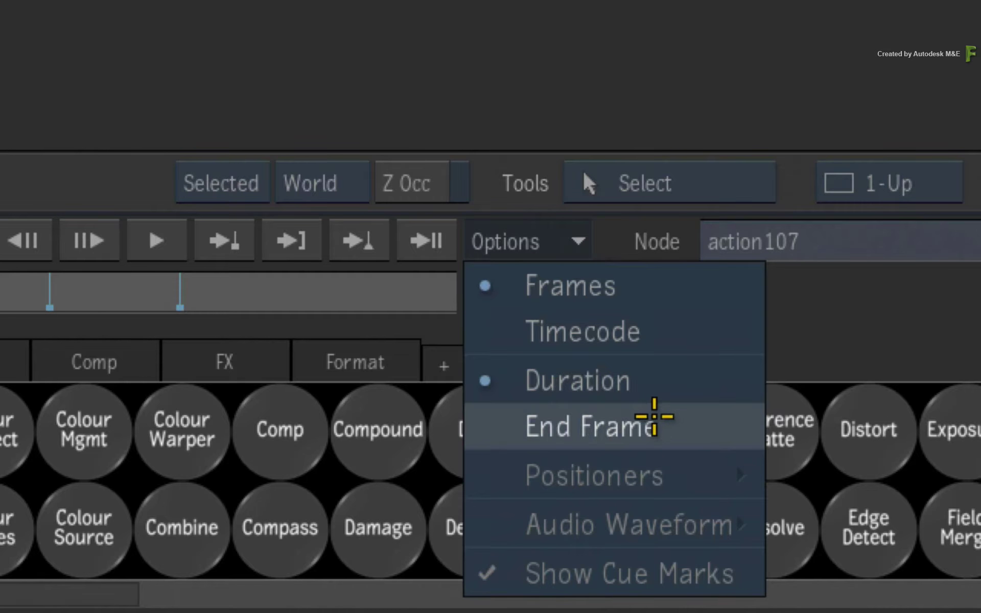
left_click(652, 420)
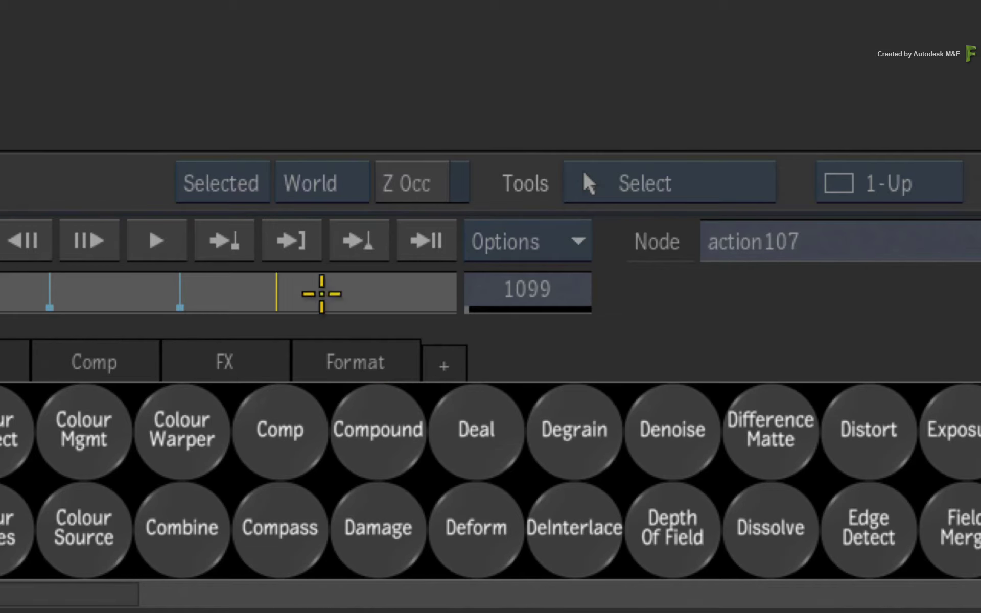
left_click(561, 244)
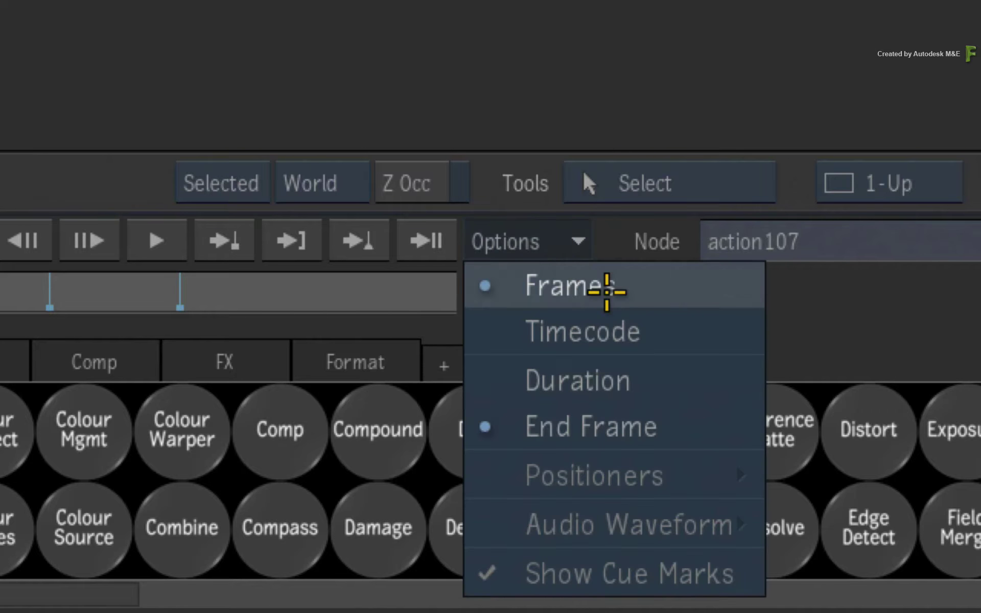
left_click(648, 382)
left_click(571, 244)
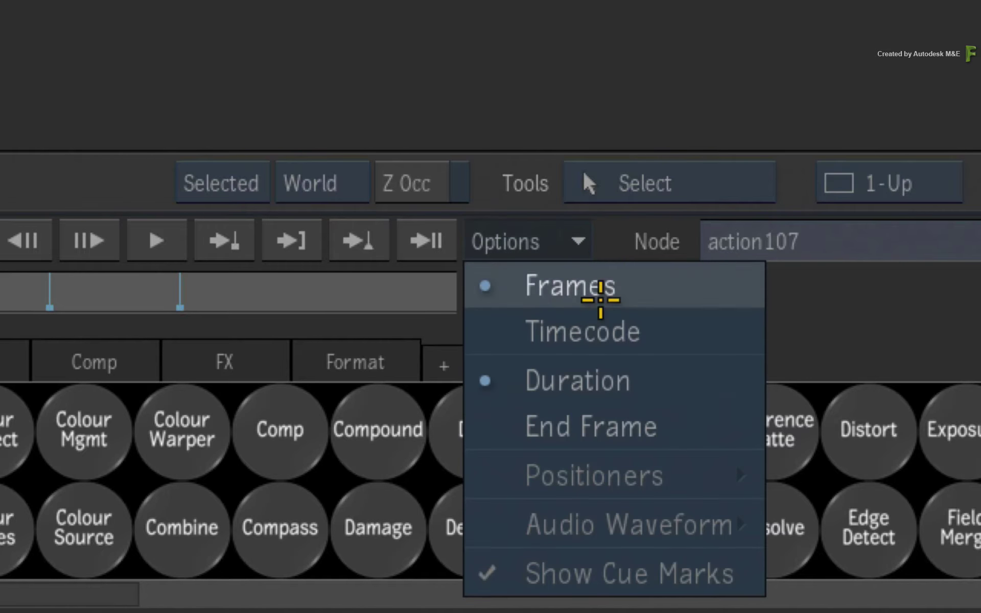
left_click(619, 419)
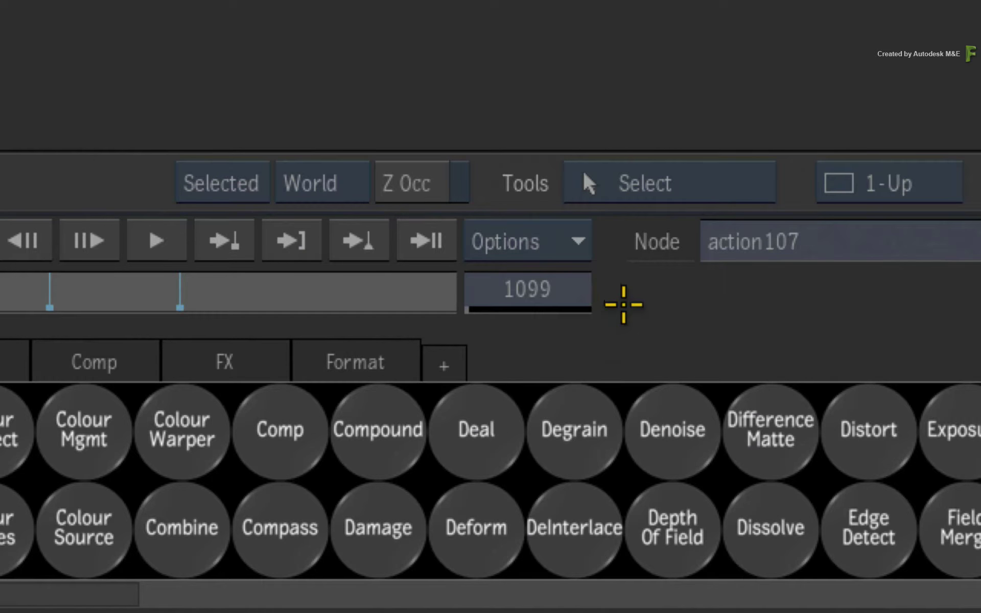
left_click(583, 255)
Step: Show the 100-frame duration, save Batch_001, and scrub the 2-Up result view forward
left_click(621, 378)
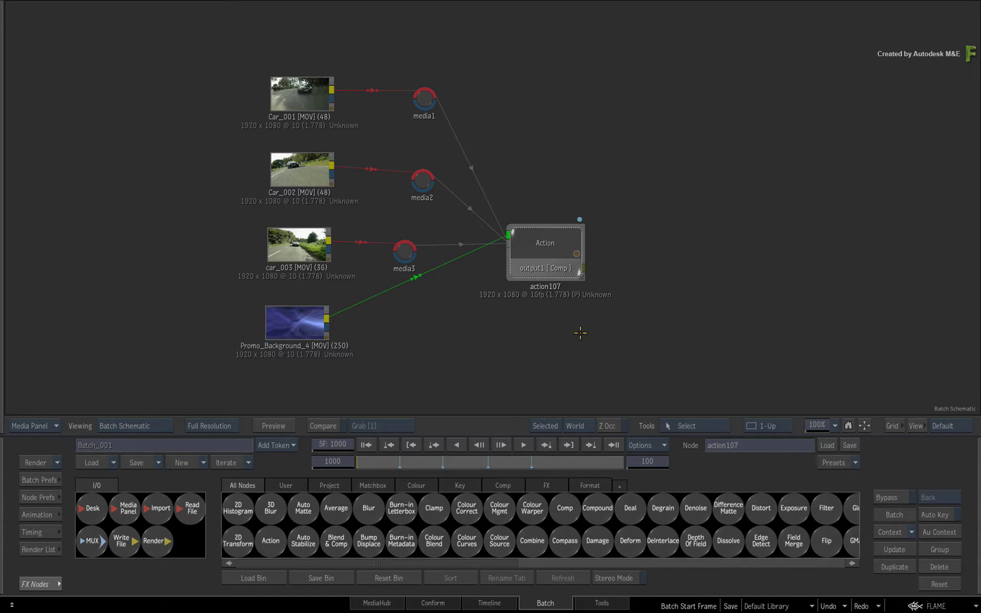
key("ctrl+s")
key("alt+2")
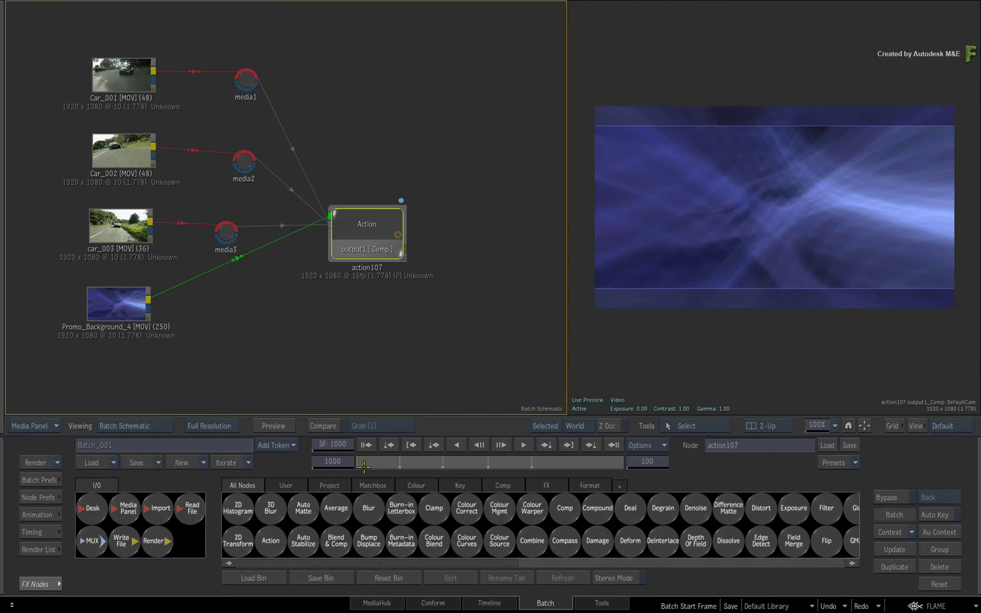
mouse_move(364, 465)
left_mouse_down()
mouse_move(584, 439)
mouse_move(326, 445)
mouse_move(577, 429)
left_mouse_up()
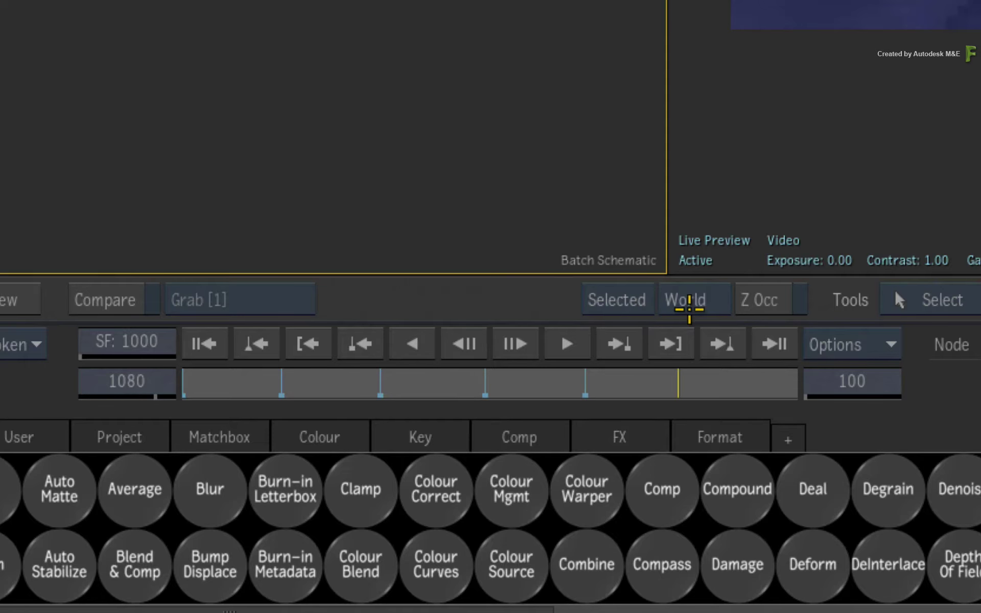
mouse_move(689, 308)
left_mouse_down()
mouse_move(283, 316)
mouse_move(56, 356)
mouse_move(462, 333)
mouse_move(394, 357)
left_mouse_up()
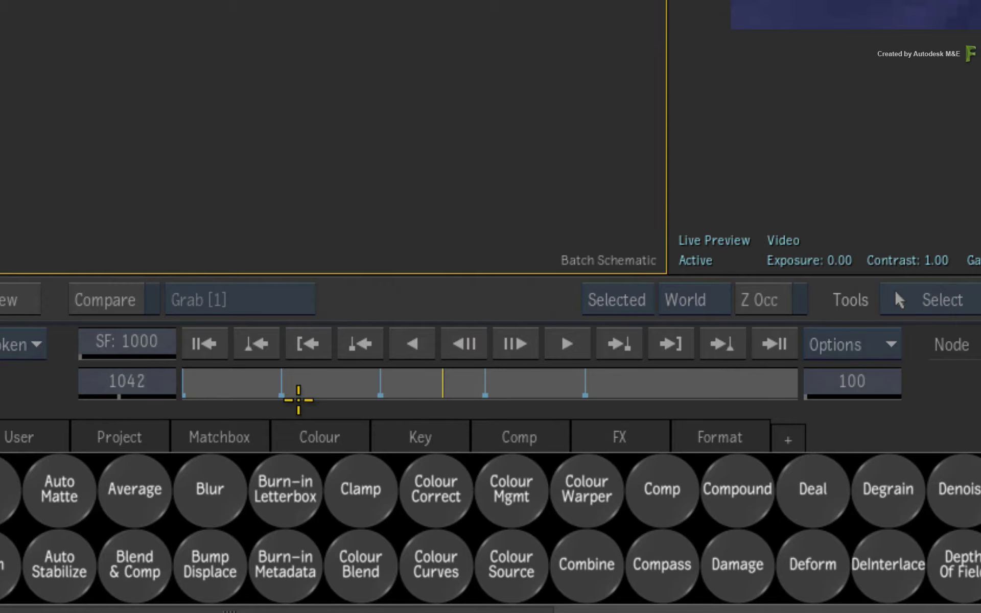
left_click(204, 343)
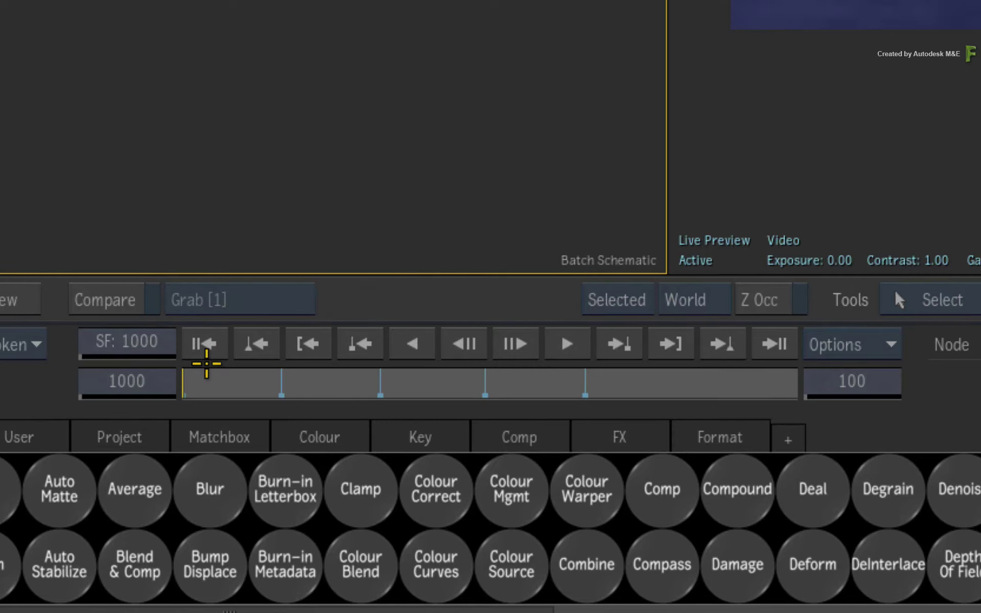
mouse_move(204, 377)
left_mouse_down()
mouse_move(381, 372)
mouse_move(81, 376)
left_mouse_up()
left_click(120, 342)
type("1")
left_click(183, 282)
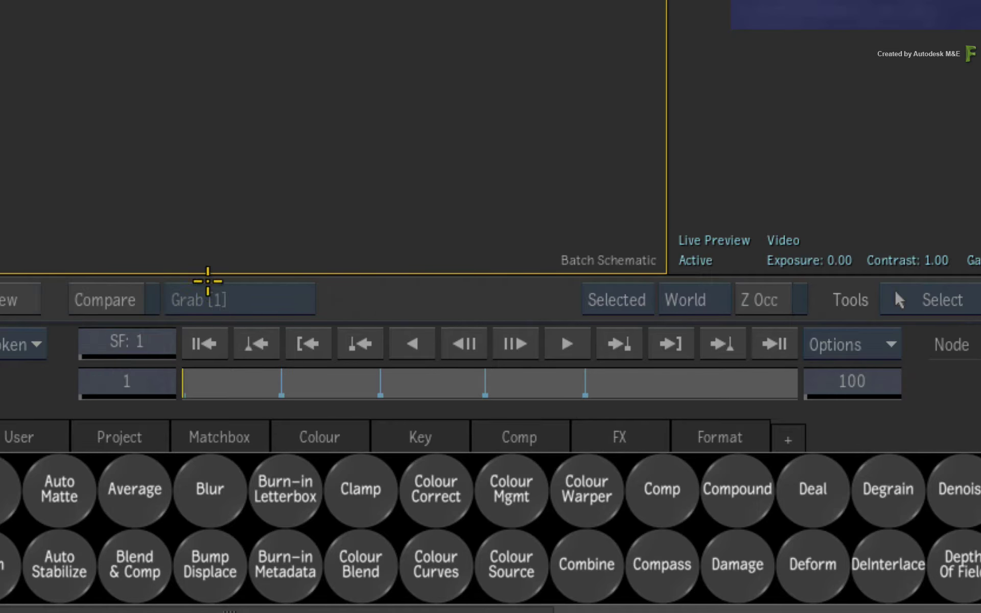
left_click_drag(235, 377, 121, 346)
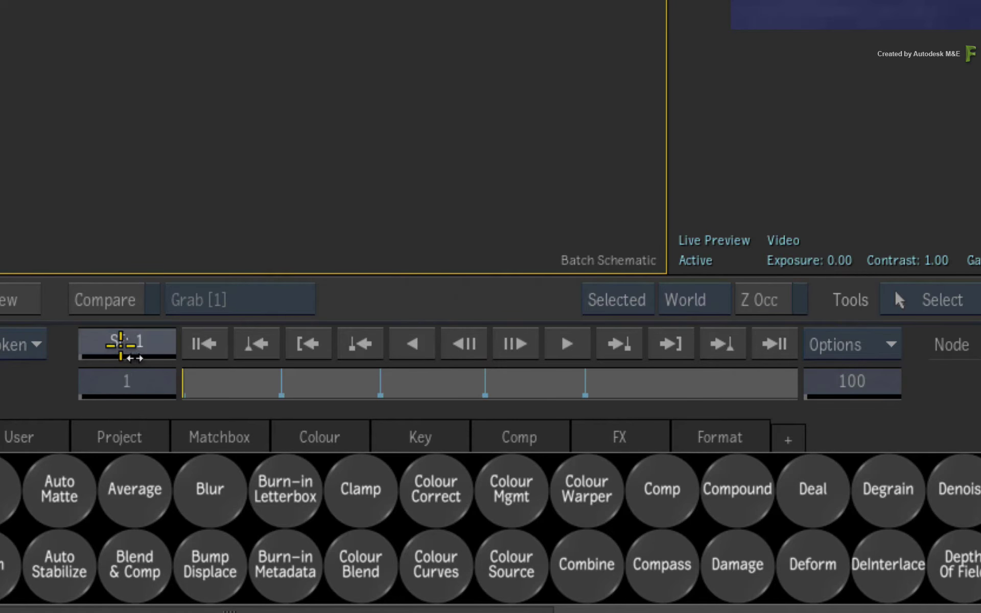
left_click(121, 343)
type("1000")
key("Return")
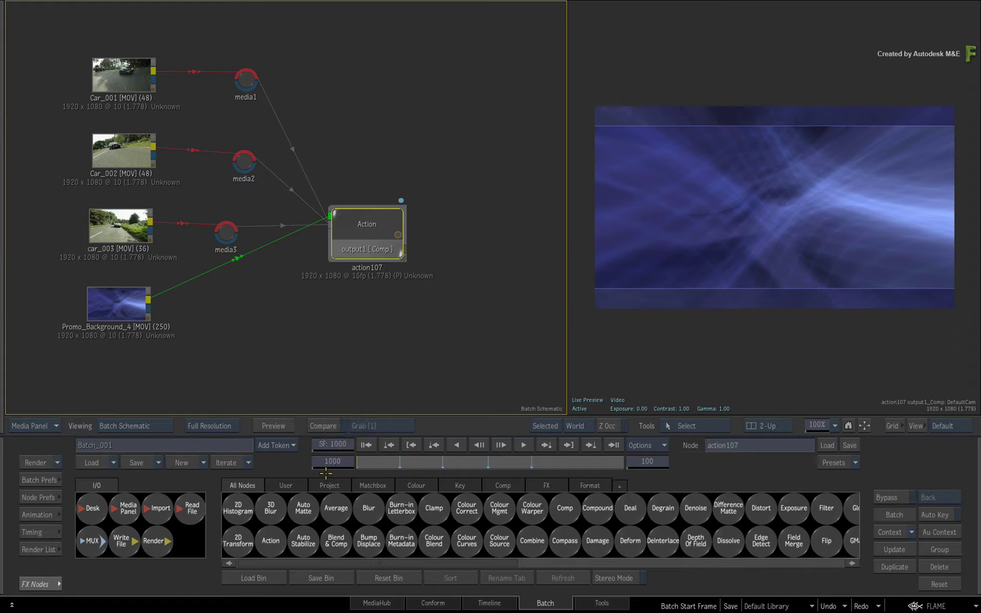
left_click_drag(364, 459, 287, 467)
Step: In 1-Up view, pan the schematic left and open the batch Load options
key("alt+1")
mouse_move(631, 319)
left_mouse_down()
mouse_move(474, 294)
mouse_move(464, 302)
left_mouse_up()
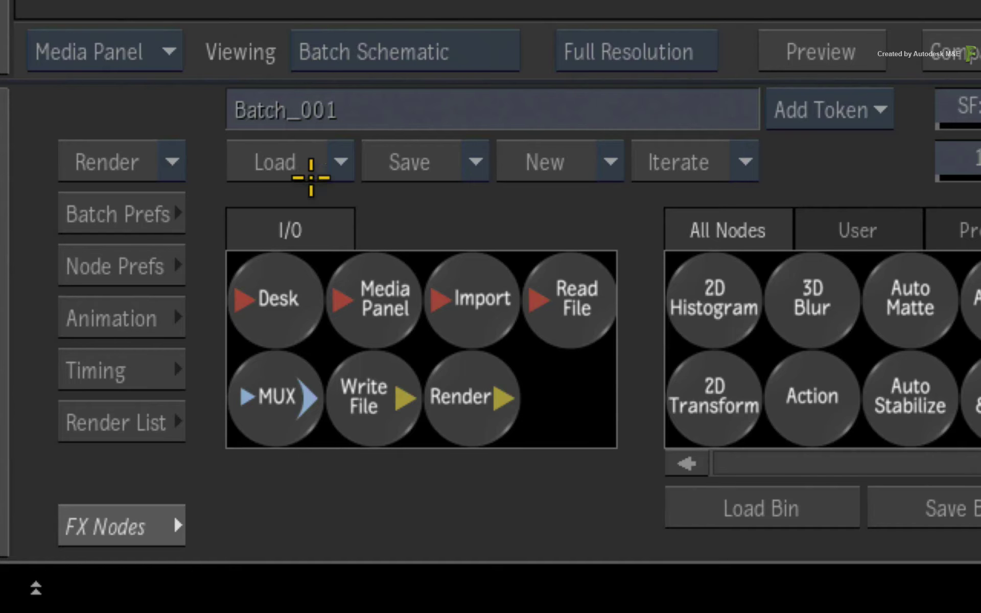
left_click(340, 158)
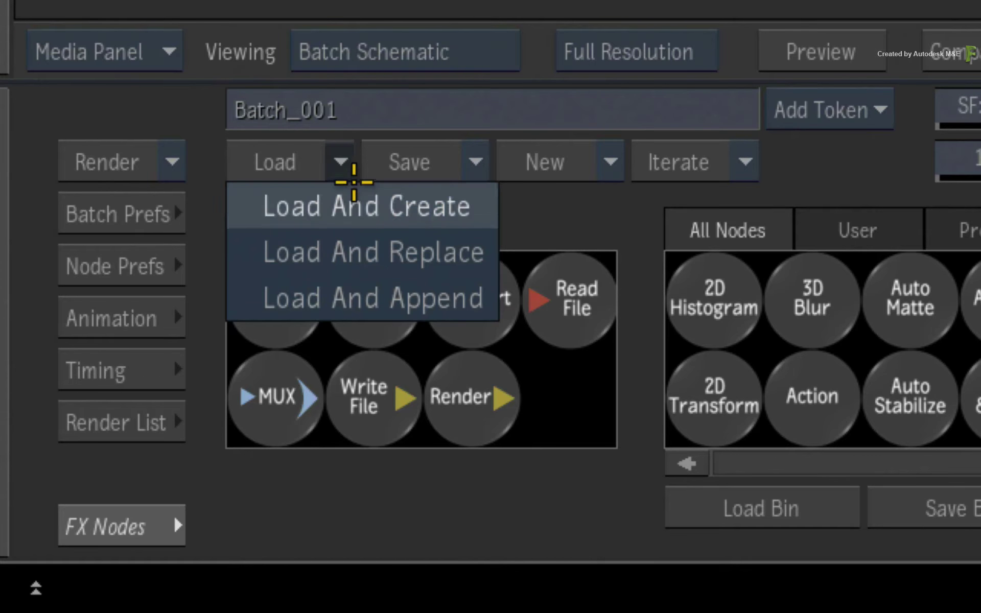
Step: Choose Load And Append and pick the Batch_SF002 setup
left_click(252, 300)
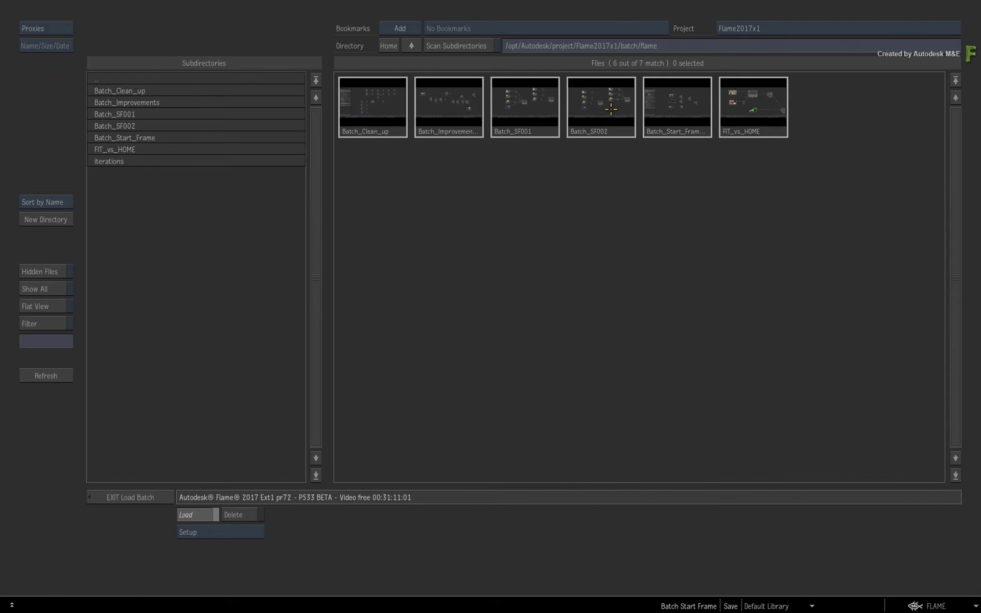
left_click(610, 110)
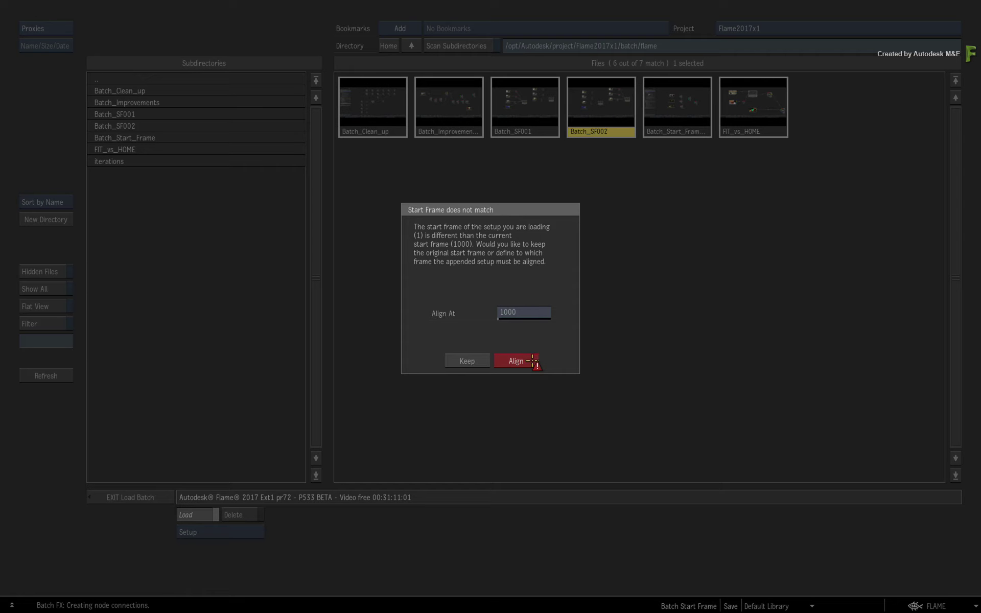
Step: Align Batch_SF002 at frame 1000, then move the appended nodes and action107 to the right
left_click(527, 360)
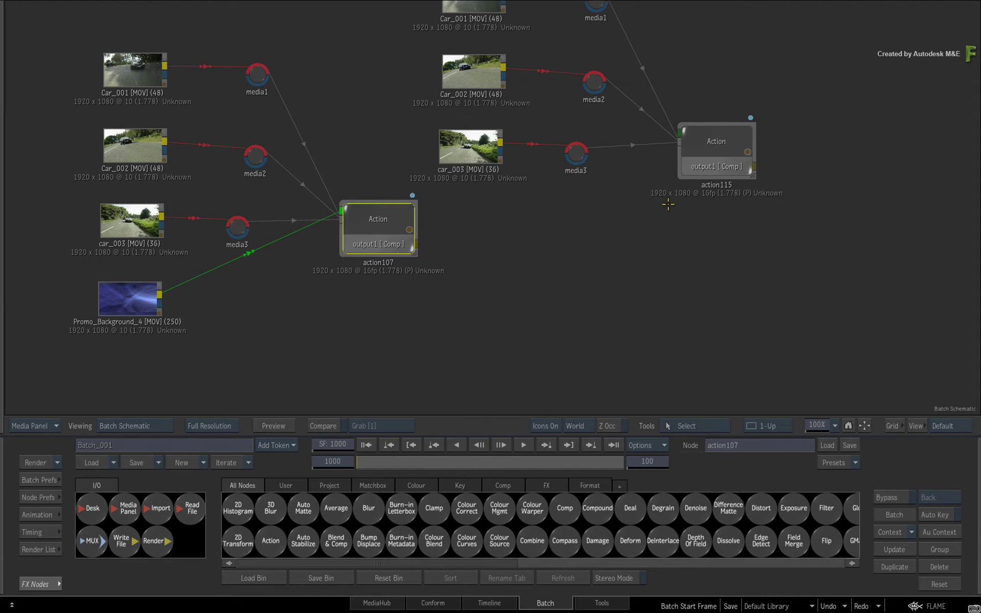
left_click_drag(713, 141, 760, 196)
mouse_move(411, 247)
left_mouse_down()
mouse_move(506, 246)
mouse_move(421, 258)
mouse_move(727, 183)
left_mouse_up()
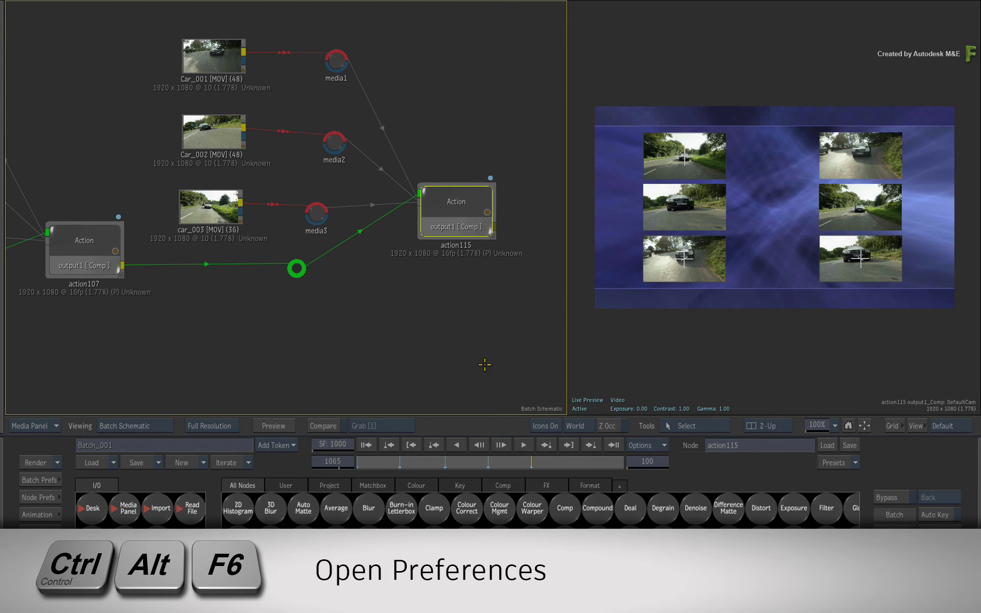
Step: Open Preferences and enter 100 as the default Batch Start Frame value
key("ctrl+alt+F6")
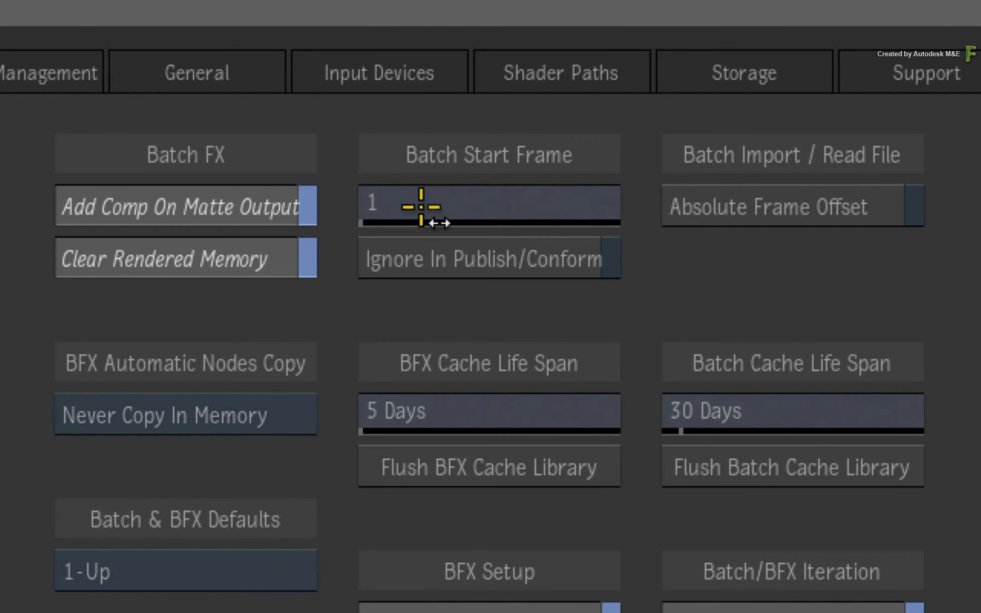
mouse_move(399, 208)
left_mouse_down()
mouse_move(615, 205)
mouse_move(574, 173)
left_mouse_up()
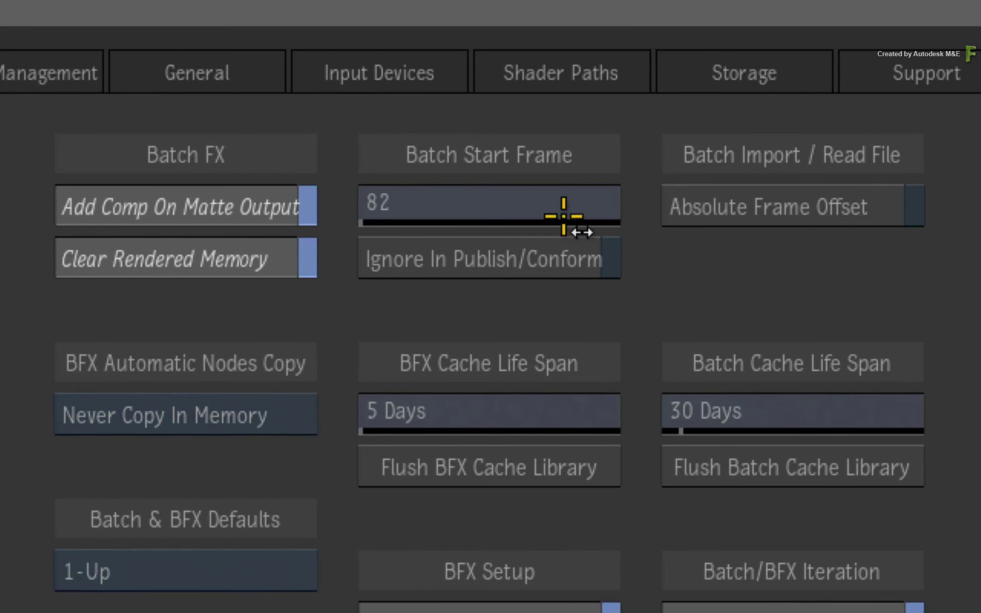
mouse_move(565, 215)
left_mouse_down()
mouse_move(460, 197)
mouse_move(259, 188)
left_mouse_up()
left_click(421, 203)
left_click(387, 113)
left_click(581, 125)
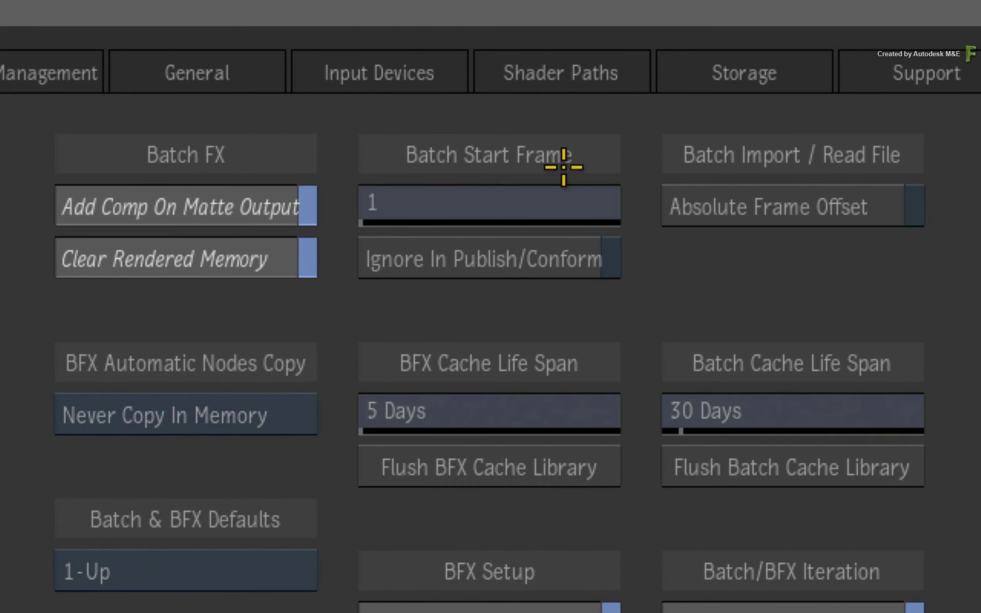
left_click(547, 194)
left_click(416, 153)
left_click(416, 154)
Step: Confirm the new default Batch Start Frame value of 100
left_click(584, 124)
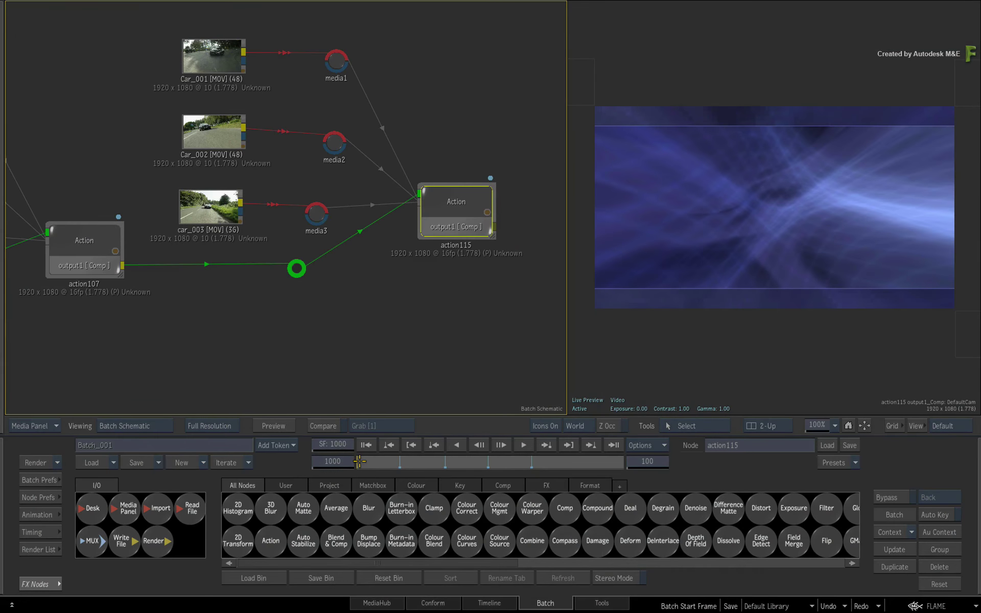
Step: Play the action115 composite forward and backward from just after frame 1000, then scrub through its animation
left_click_drag(358, 461, 364, 458)
left_click(476, 445)
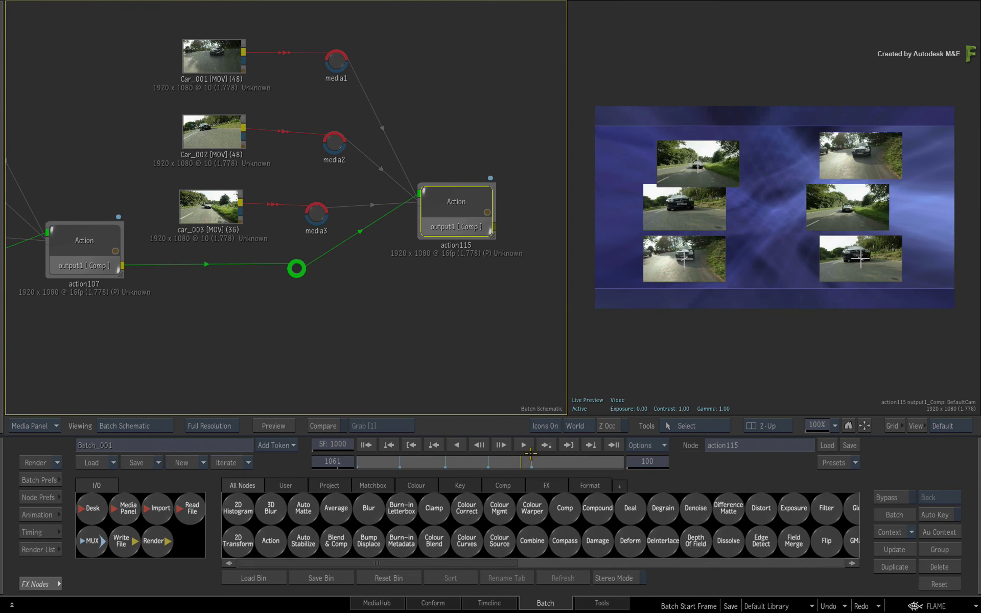
left_click(458, 446)
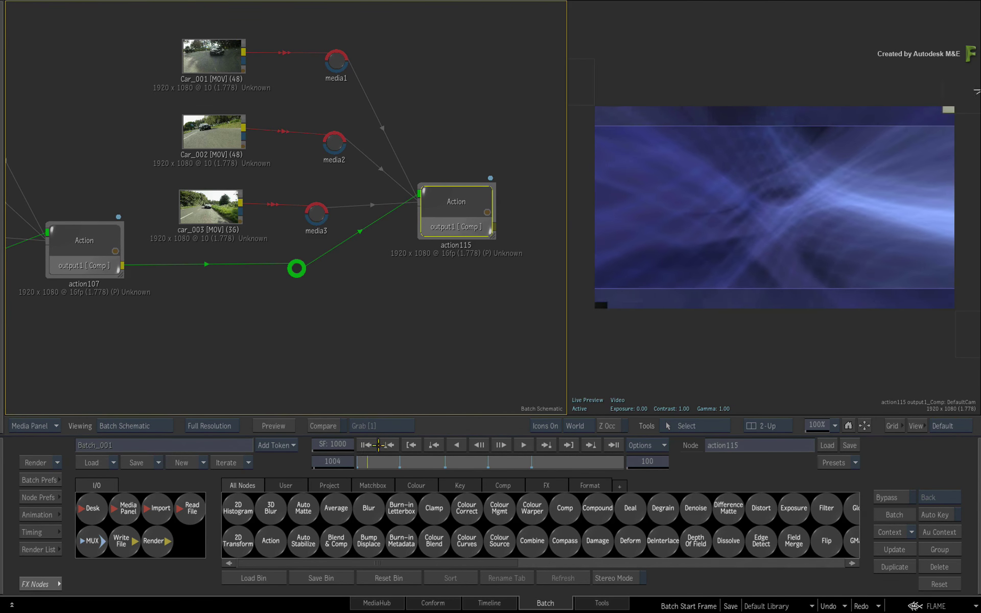
left_click(521, 445)
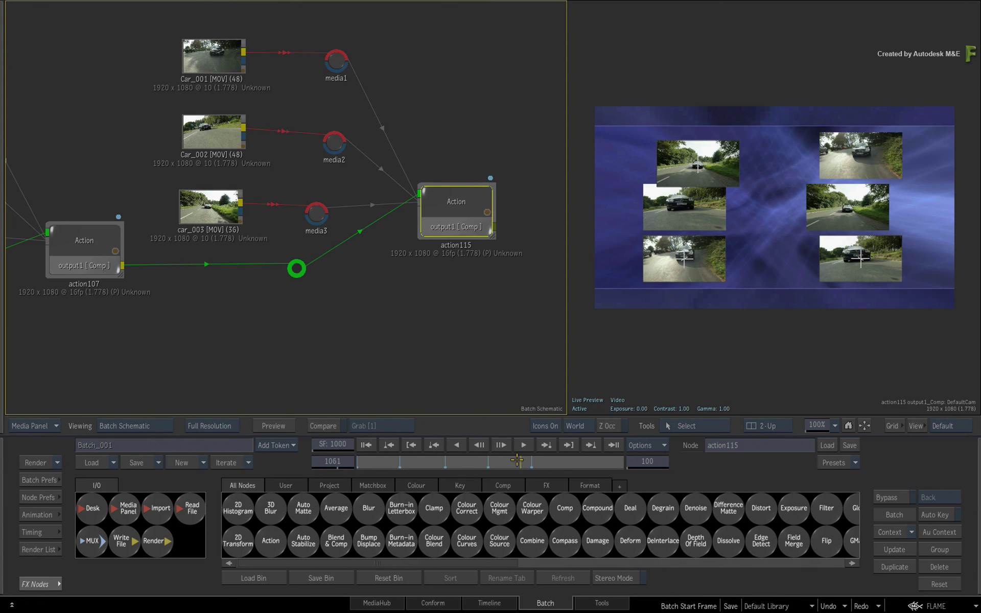
left_click_drag(520, 461, 531, 457)
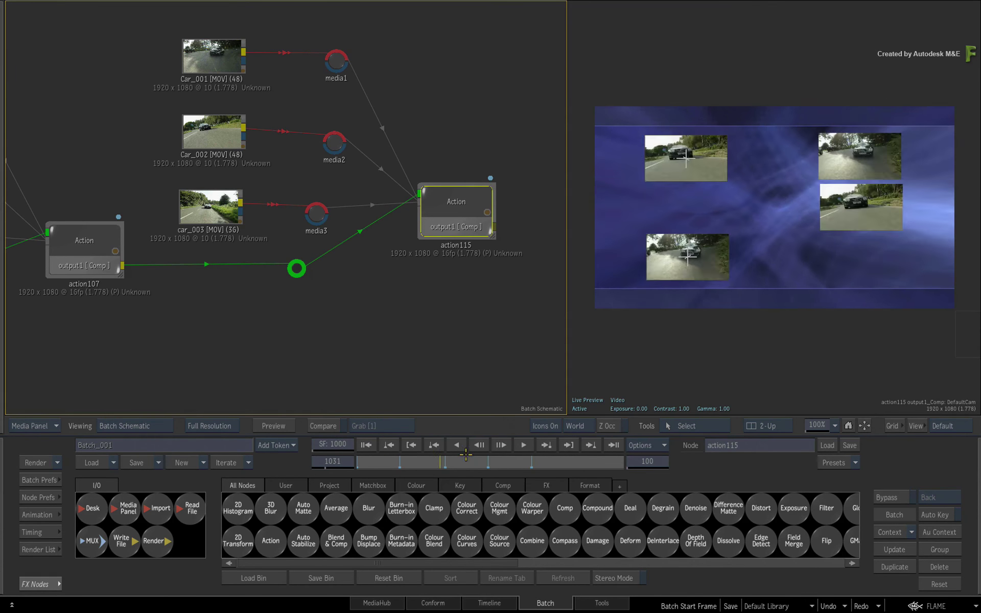